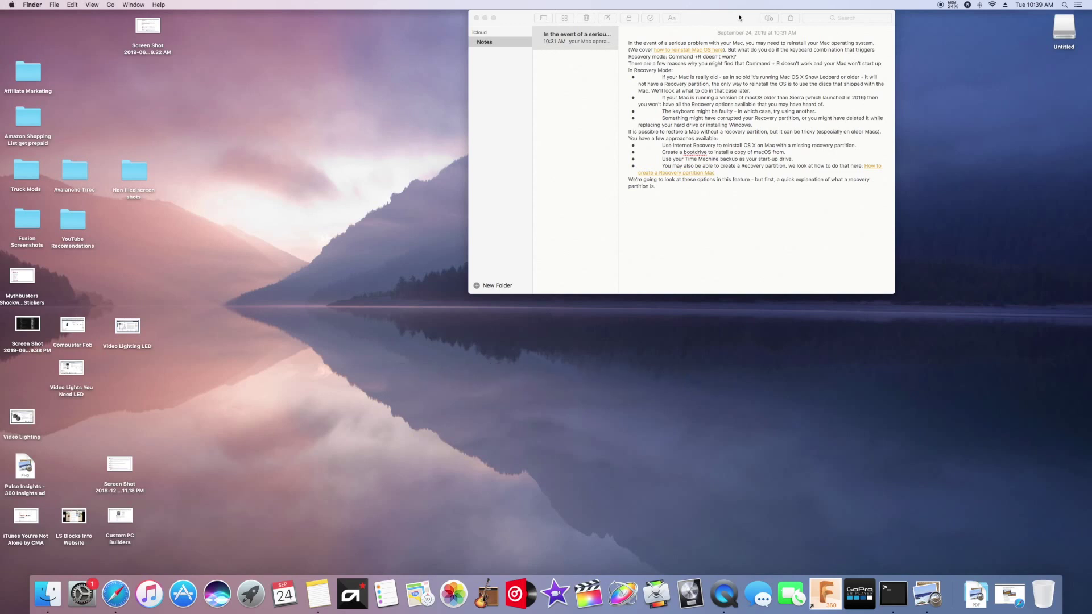
- Move the Notes window with the recovery-partition article from the top-right to the left-centre
{"action": "left_click_drag", "start_coordinate": [735, 17], "coordinate": [476, 65]}
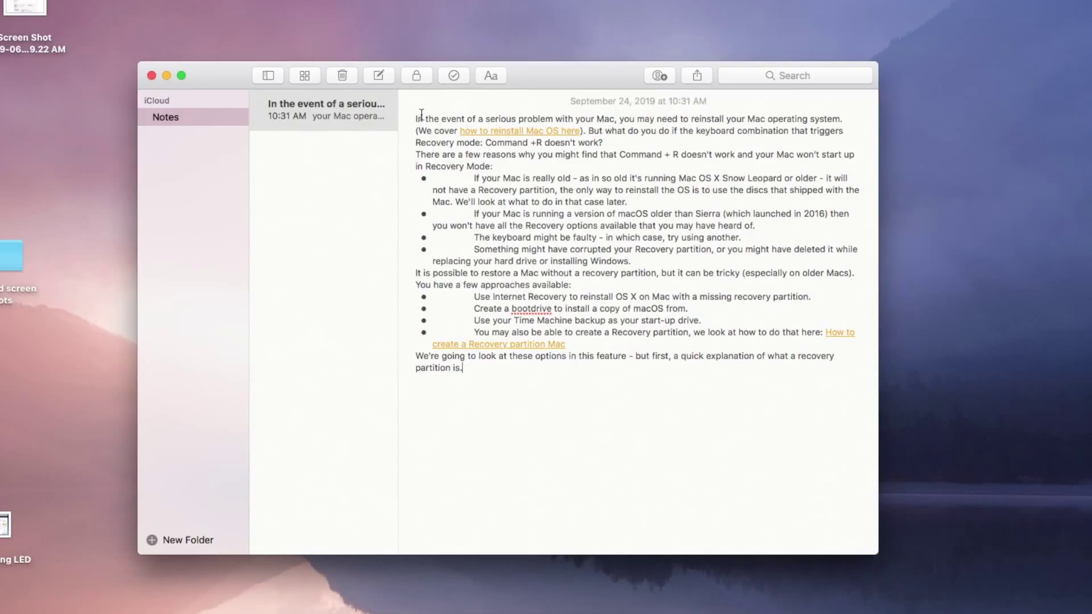
- Widen and shorten the Notes window to reflow the text, then select the corrupted-partitions fourth bullet
{"action": "left_click", "coordinate": [415, 112]}
{"action": "left_click_drag", "start_coordinate": [415, 112], "coordinate": [735, 368]}
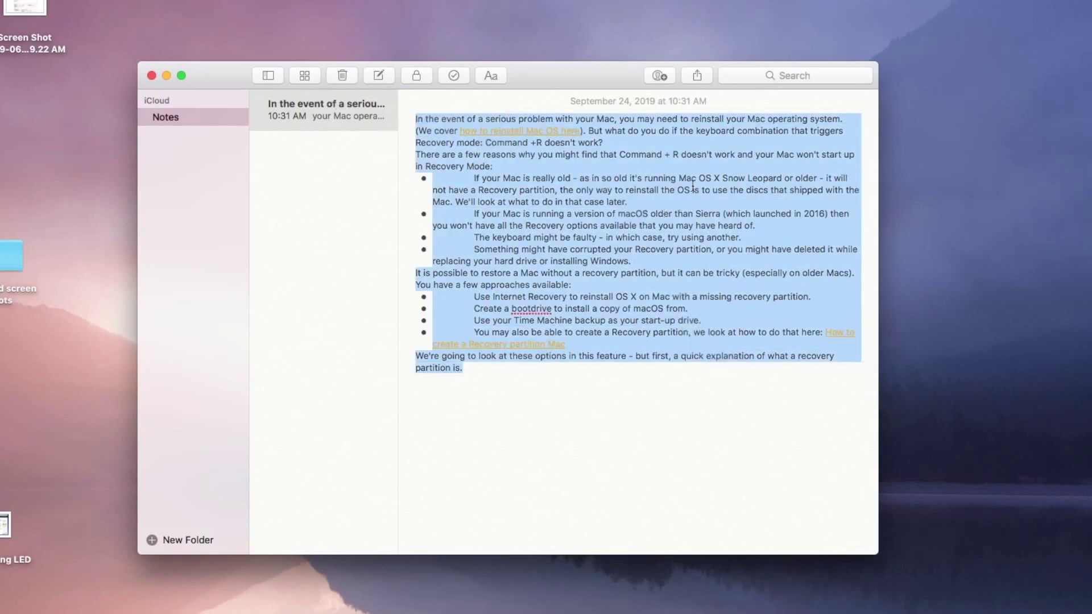
{"action": "left_click_drag", "start_coordinate": [876, 556], "coordinate": [898, 428]}
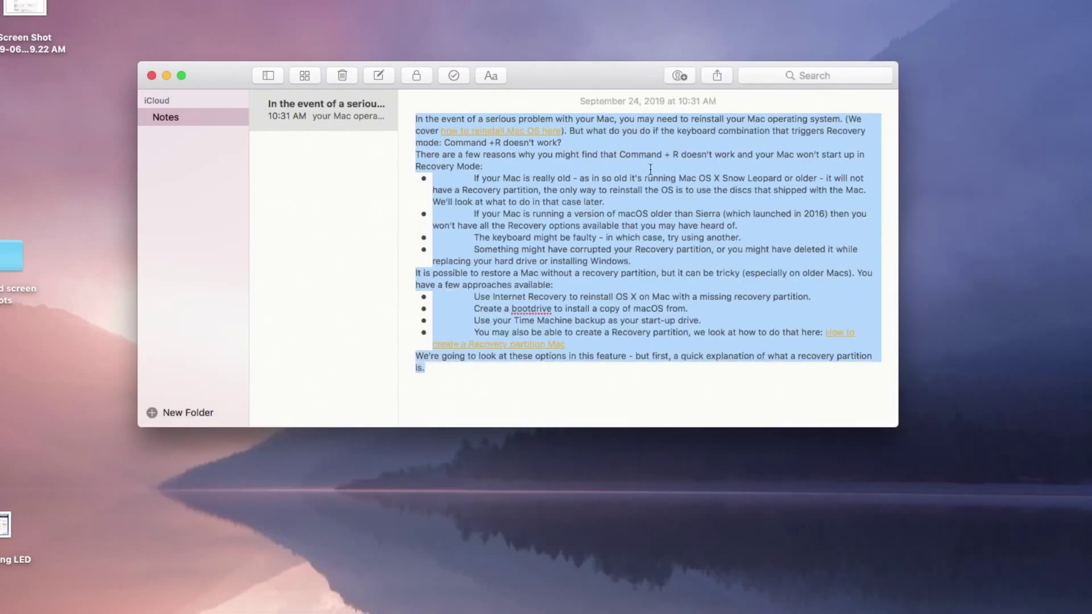
{"action": "left_click", "coordinate": [684, 406]}
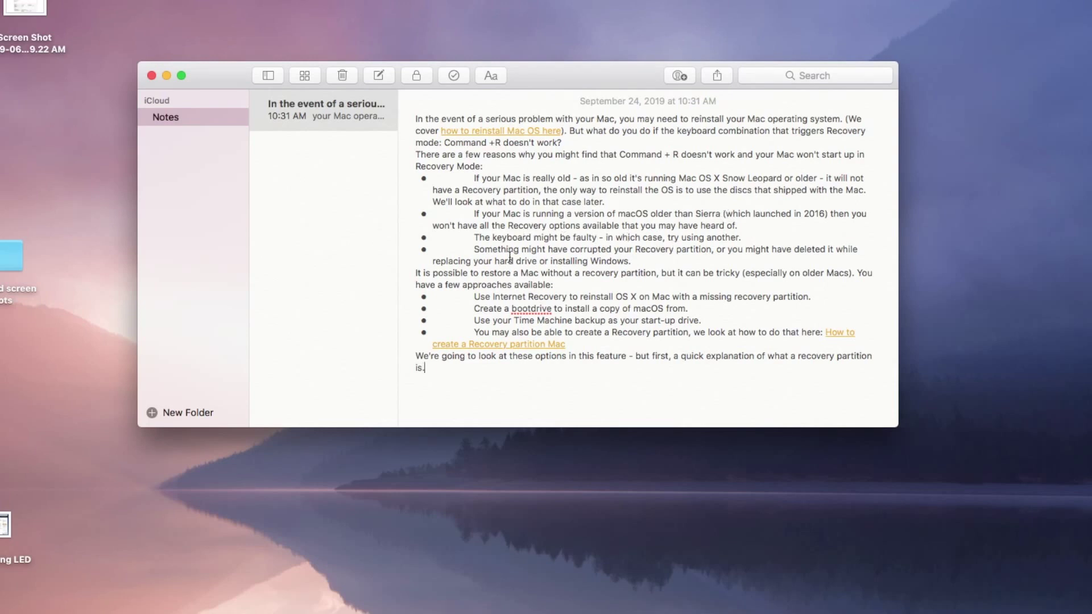
{"action": "left_click", "coordinate": [482, 250]}
{"action": "left_click_drag", "start_coordinate": [482, 250], "coordinate": [646, 261]}
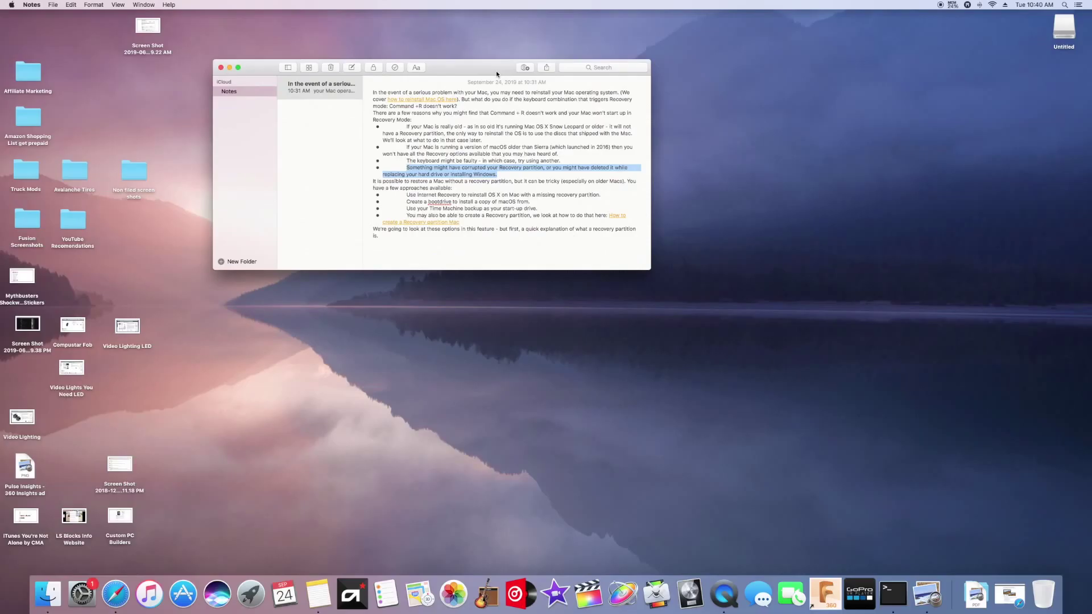
- Park the Notes window at the top-left, restore the minimised Safari page, and bring up Launchpad
{"action": "left_click_drag", "start_coordinate": [618, 81], "coordinate": [905, 115]}
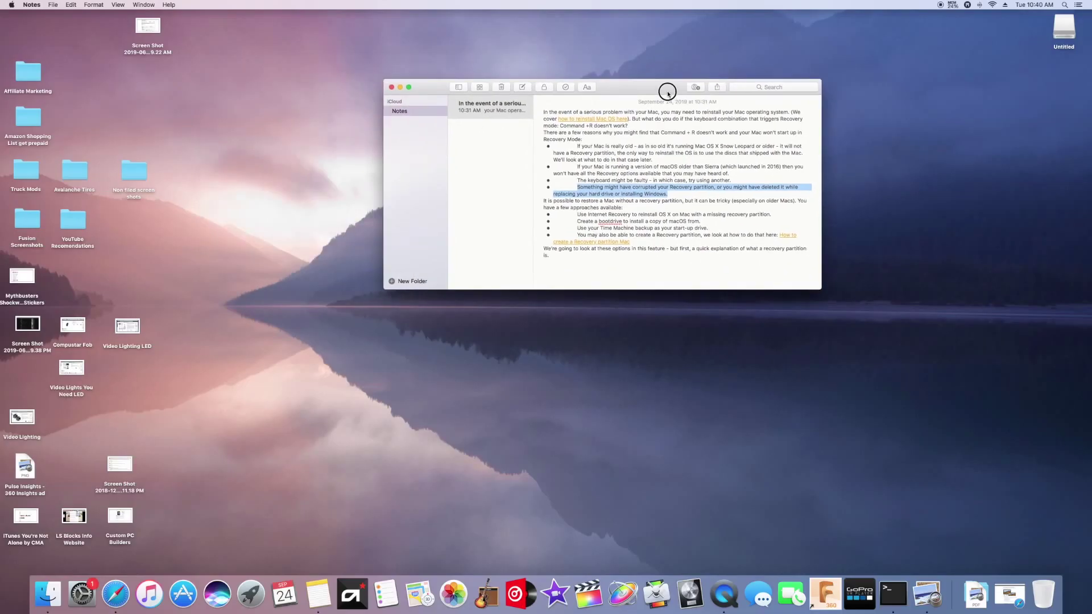
{"action": "left_click", "coordinate": [811, 221]}
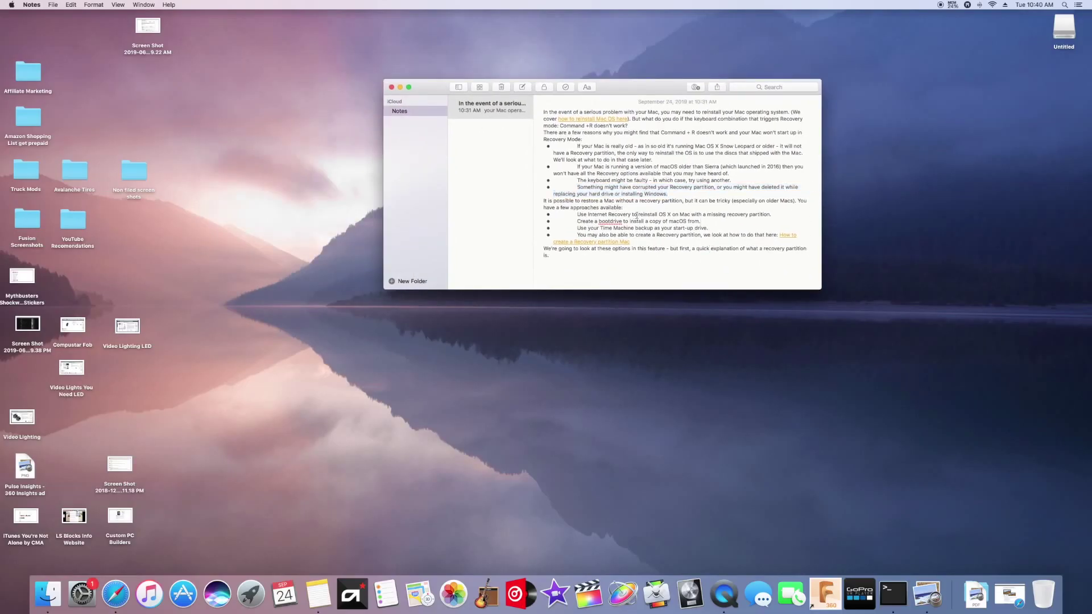
{"action": "left_click", "coordinate": [408, 88]}
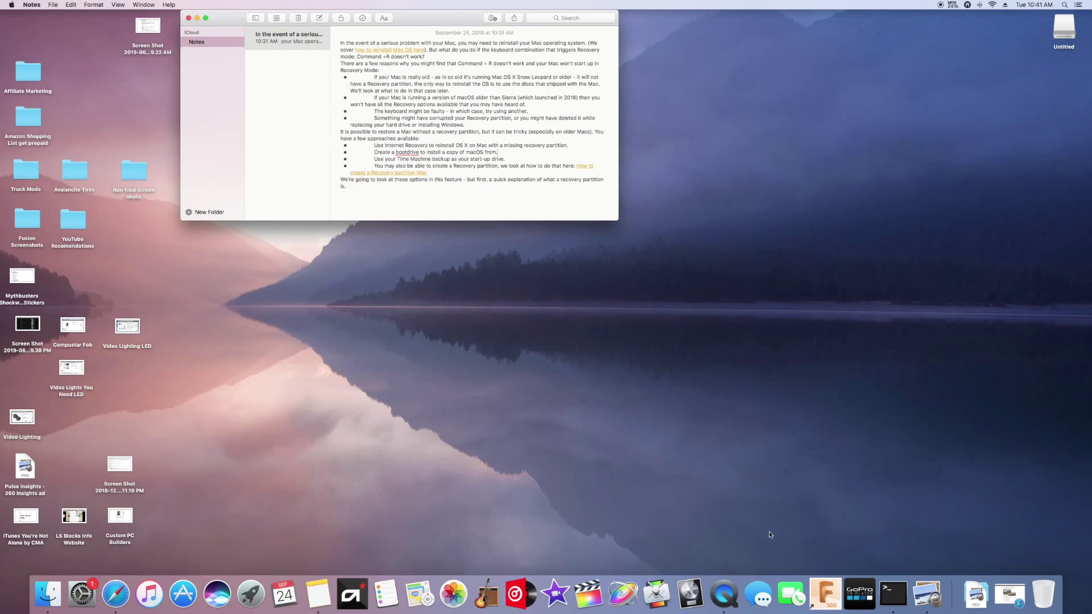
{"action": "left_click", "coordinate": [1010, 594]}
{"action": "left_click", "coordinate": [265, 589]}
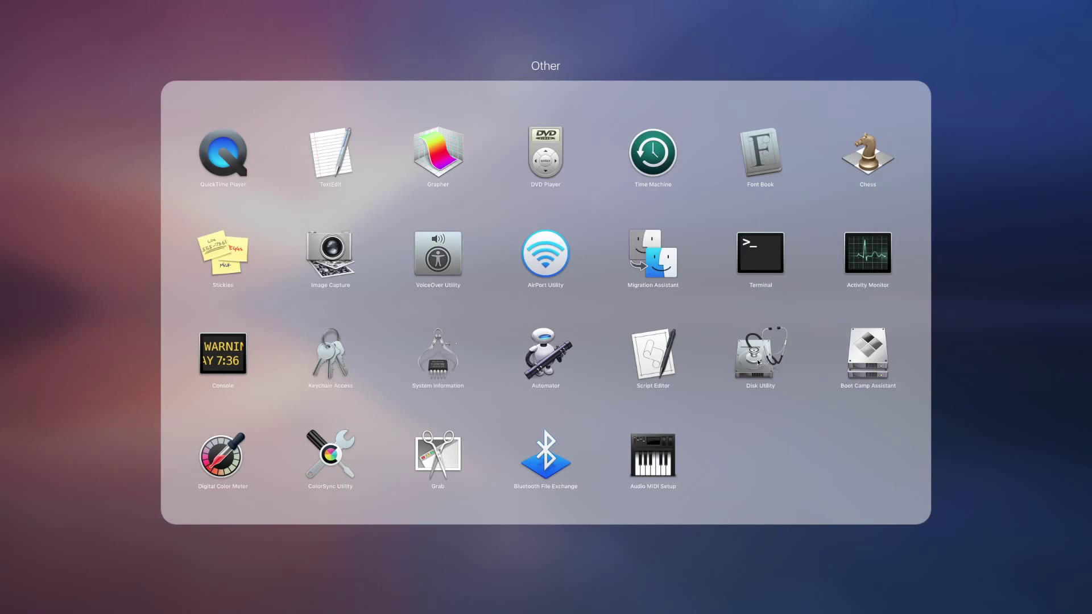
- Launch Disk Utility, shift its window up and left, then quit it
{"action": "left_click", "coordinate": [759, 362]}
{"action": "left_click_drag", "start_coordinate": [829, 172], "coordinate": [700, 120]}
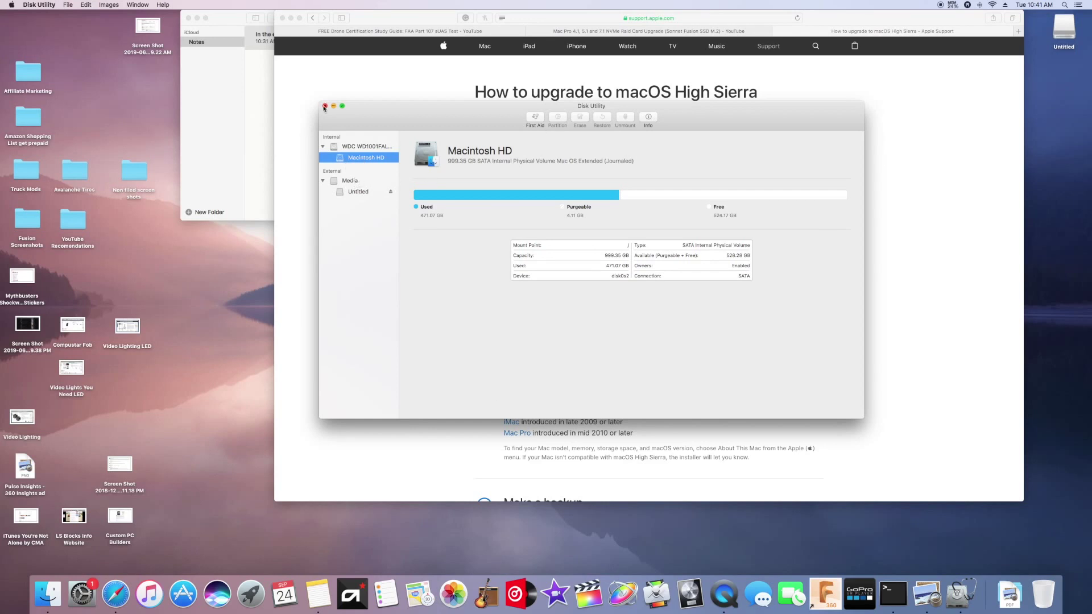
{"action": "left_click", "coordinate": [325, 106]}
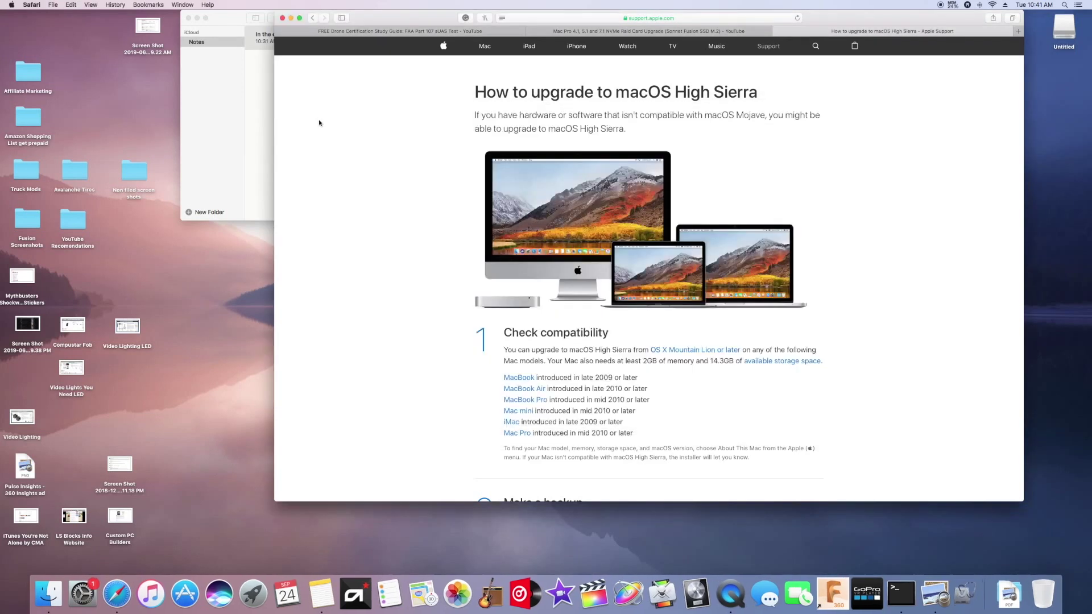
- Relaunch Disk Utility from Launchpad's Other folder and move its window up and left
{"action": "left_click", "coordinate": [266, 593]}
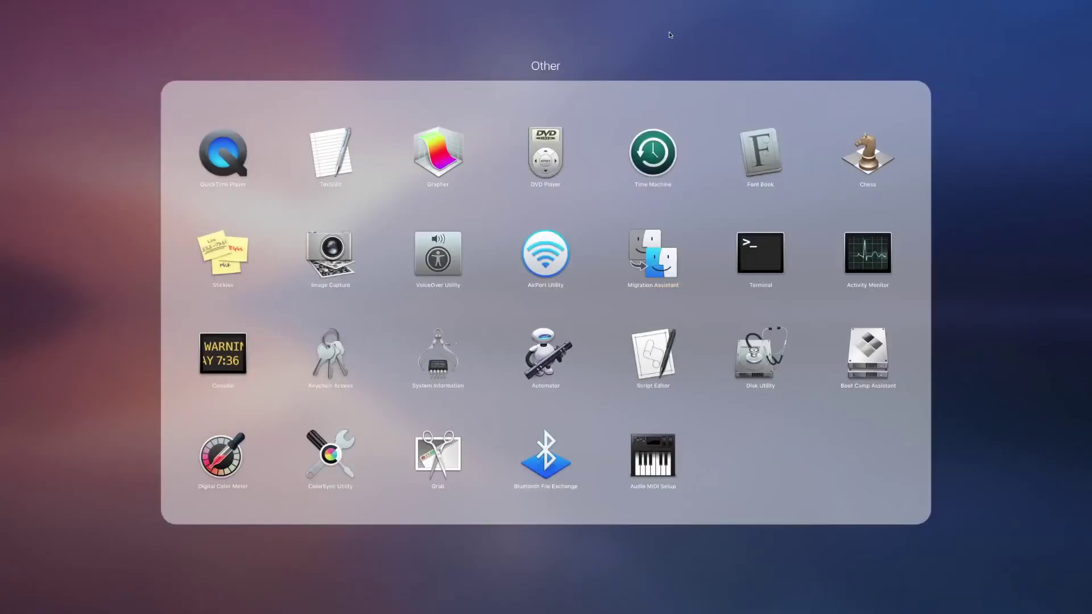
{"action": "left_click", "coordinate": [688, 12]}
{"action": "left_click", "coordinate": [765, 316]}
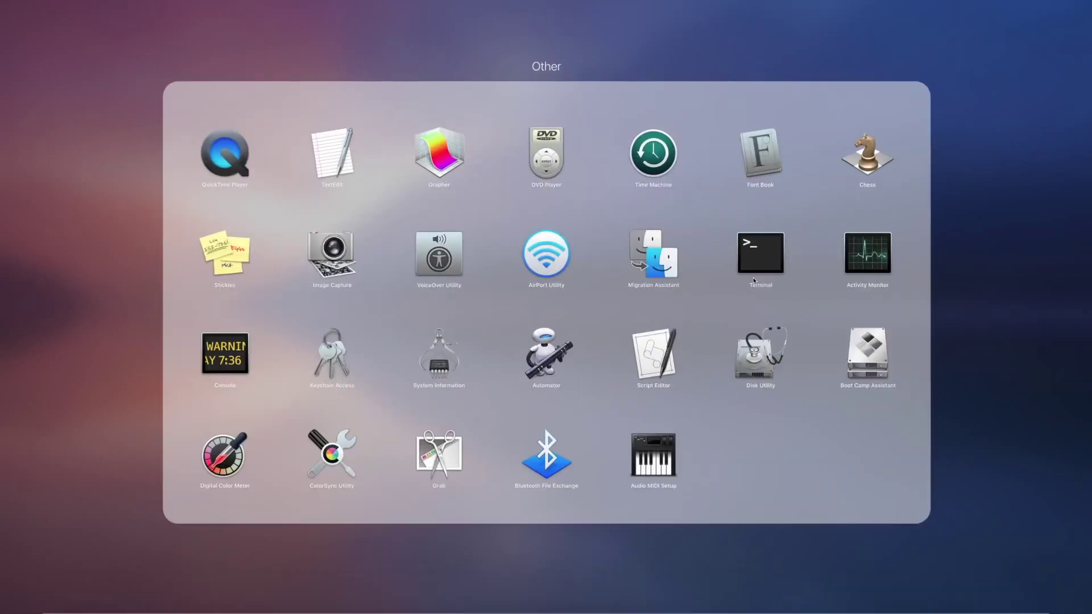
{"action": "left_click", "coordinate": [755, 357]}
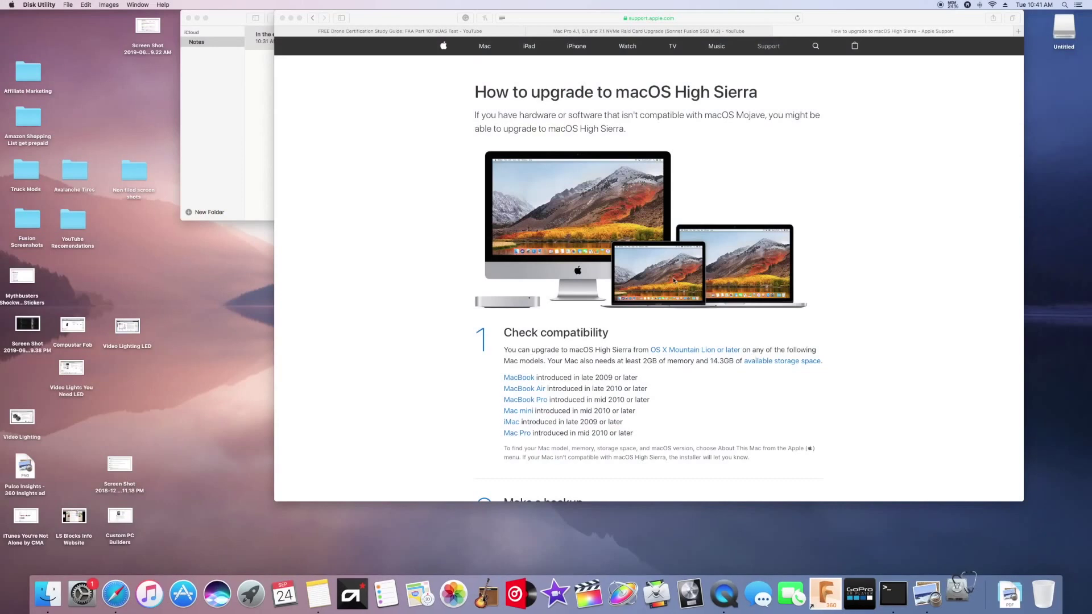
{"action": "left_click_drag", "start_coordinate": [503, 121], "coordinate": [454, 92]}
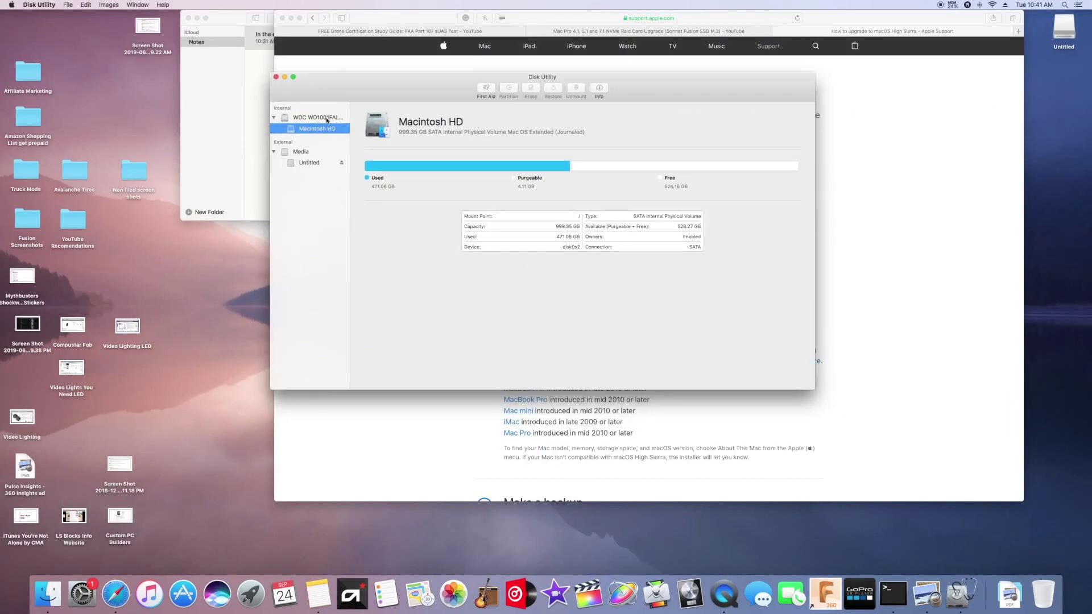
- Erase the 31.63 GB Media drive as Untitled, Mac OS Extended (Journaled), GUID Partition Map
{"action": "left_click", "coordinate": [308, 152]}
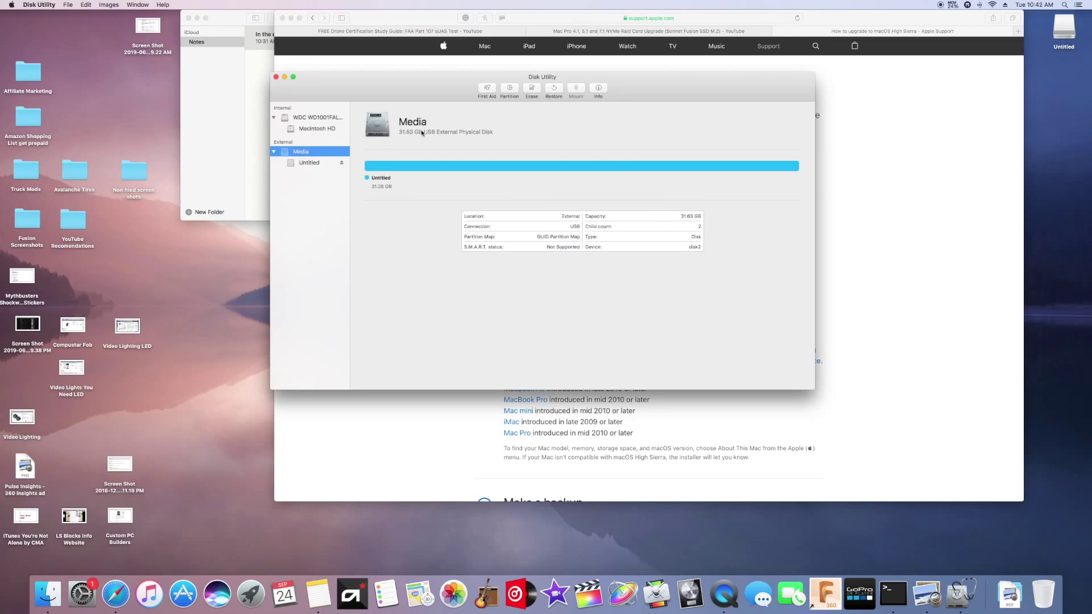
{"action": "left_click", "coordinate": [306, 153]}
{"action": "left_click", "coordinate": [534, 89]}
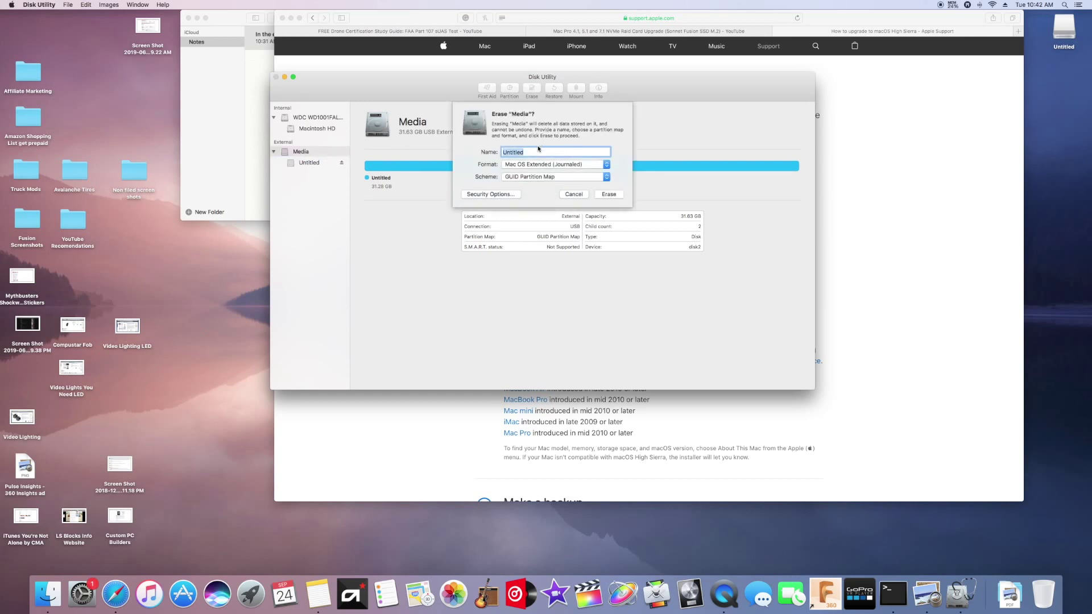
{"action": "key", "text": "Return"}
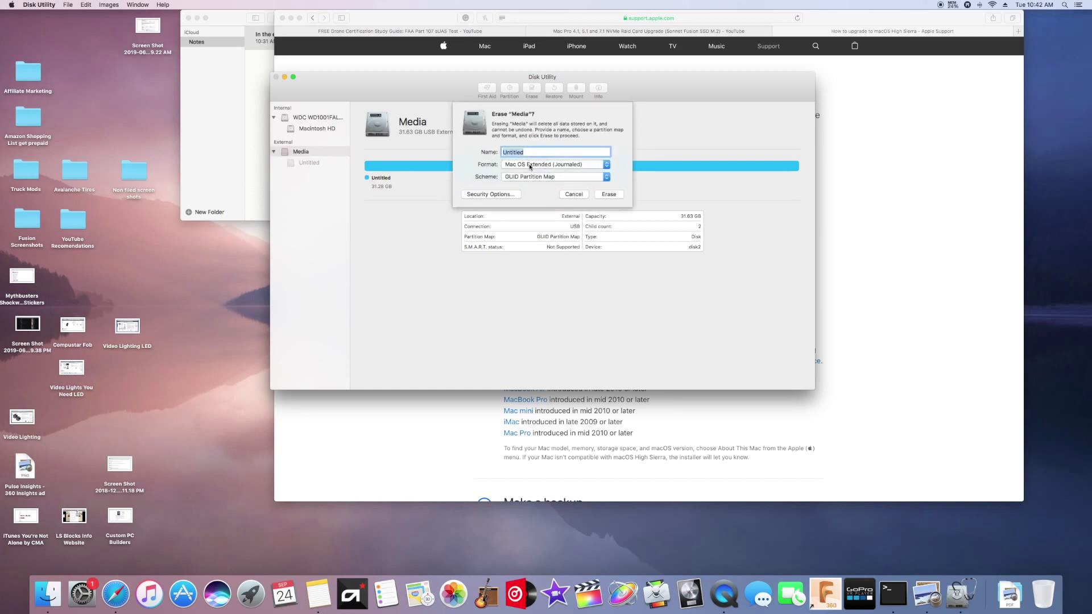
{"action": "left_click", "coordinate": [531, 166]}
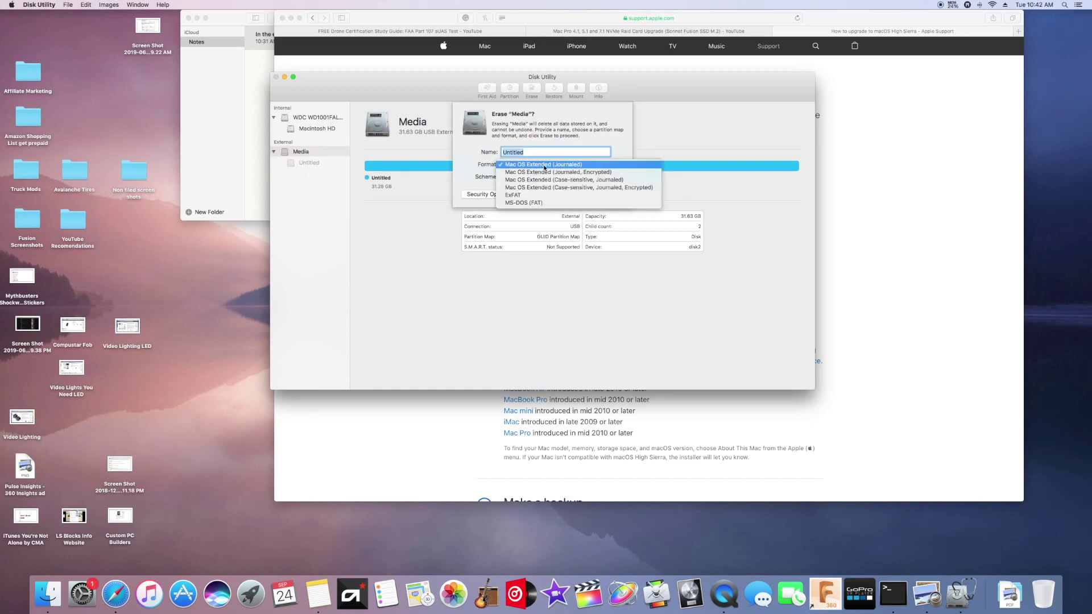
{"action": "left_click", "coordinate": [592, 167]}
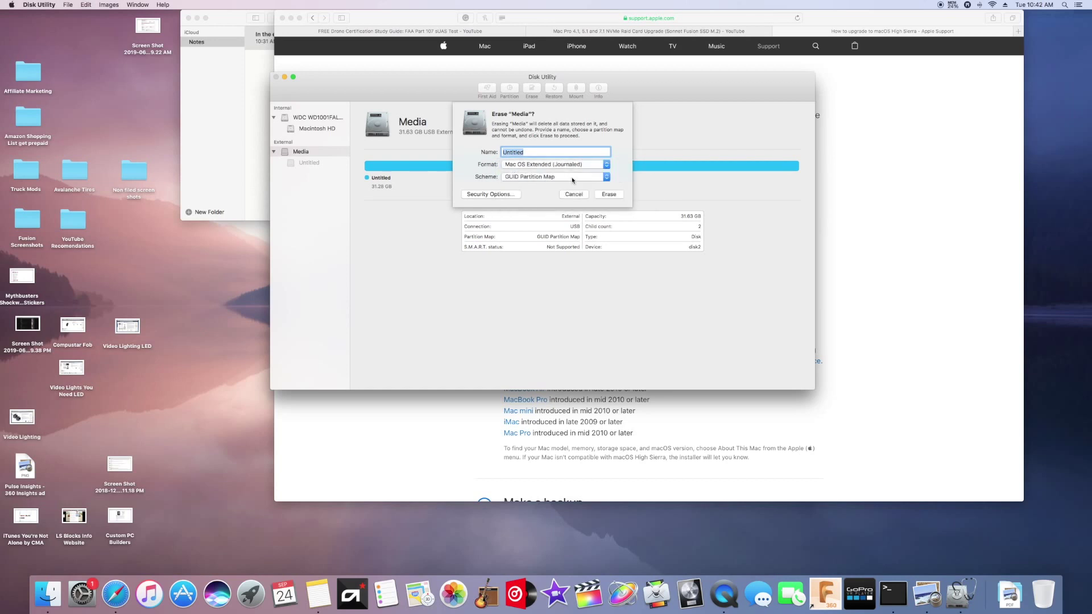
{"action": "left_click", "coordinate": [609, 195]}
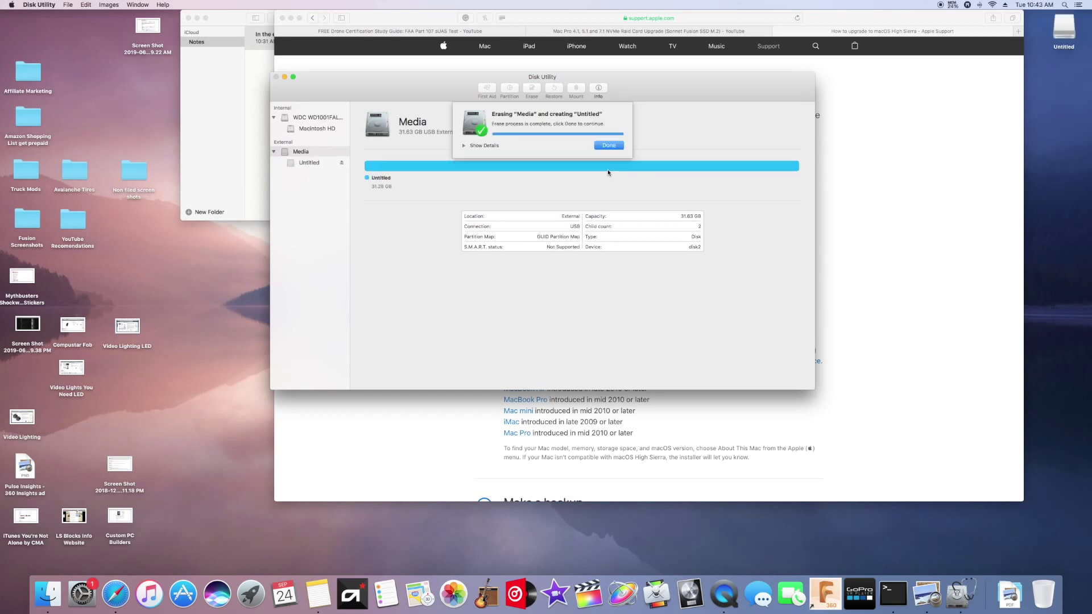
{"action": "left_click", "coordinate": [604, 147]}
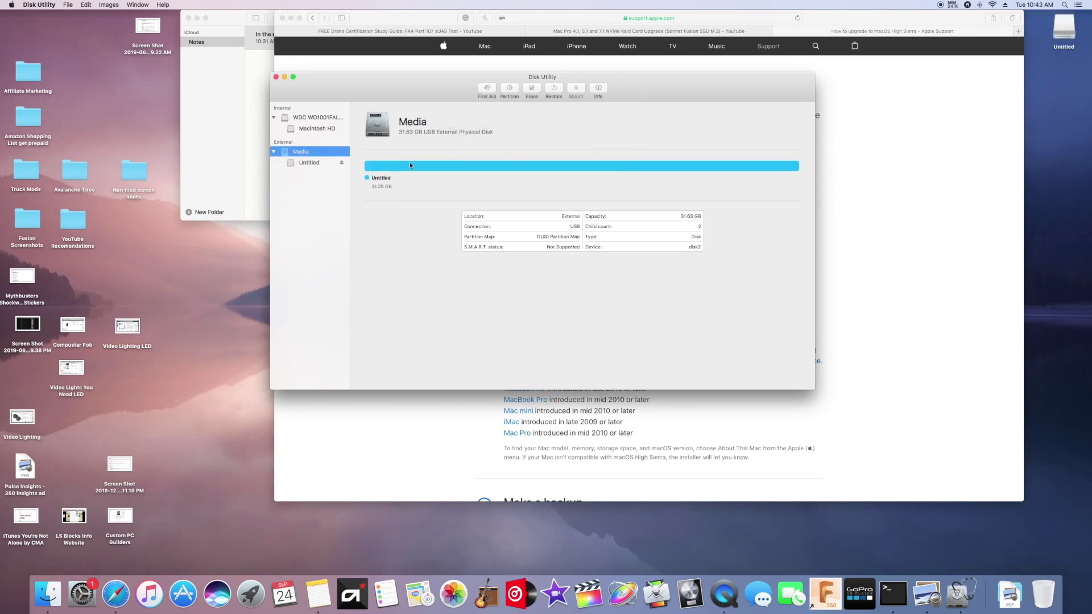
- Rename the Untitled volume to 'My Volume' and bring up its Erase settings
{"action": "left_click", "coordinate": [311, 163]}
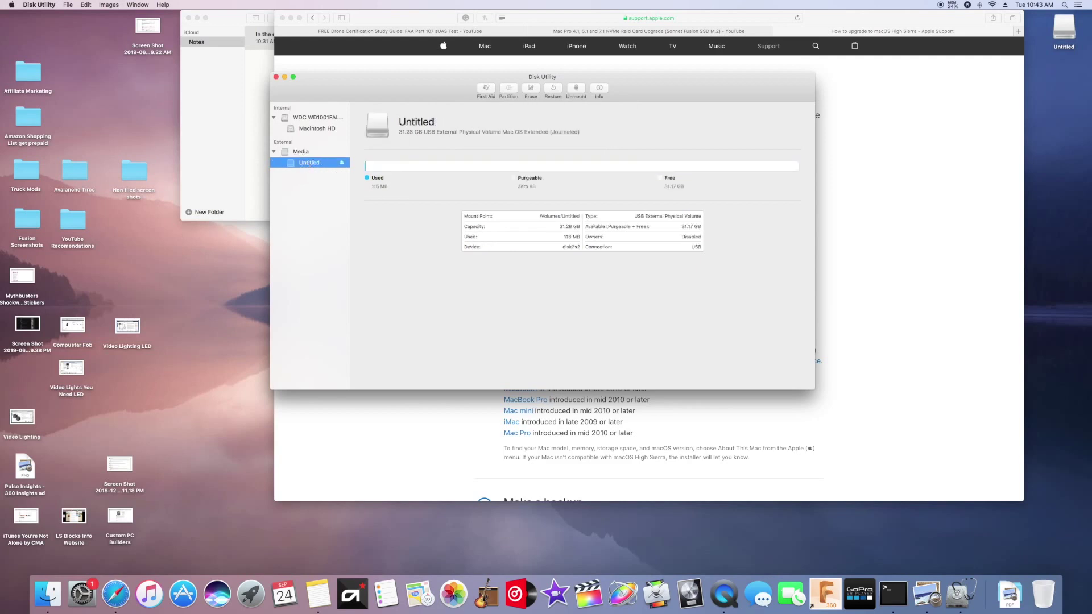
{"action": "left_click", "coordinate": [435, 121]}
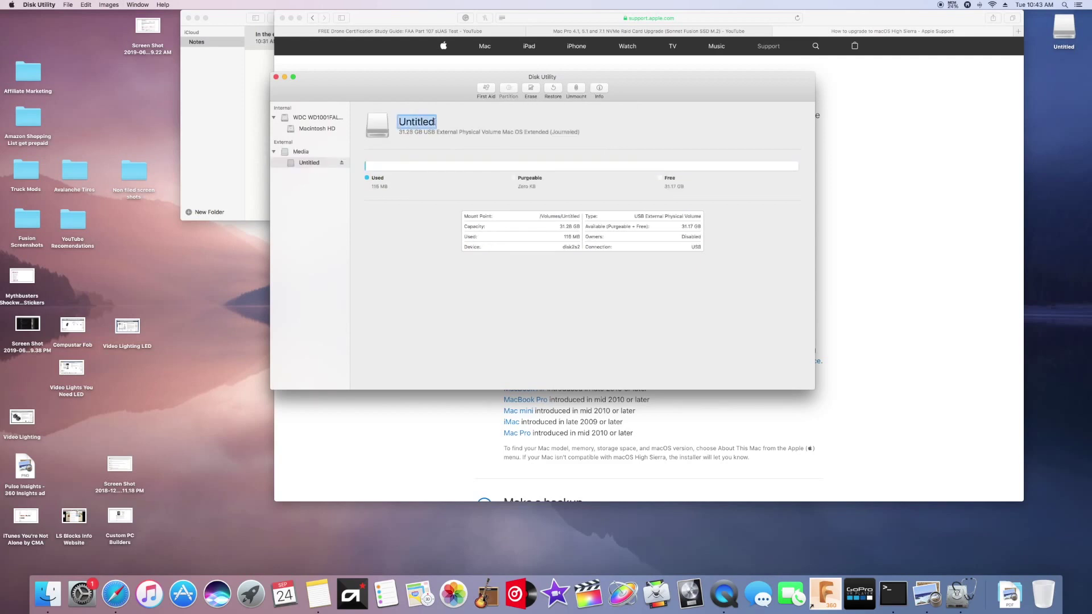
{"action": "type", "text": "My Volume"}
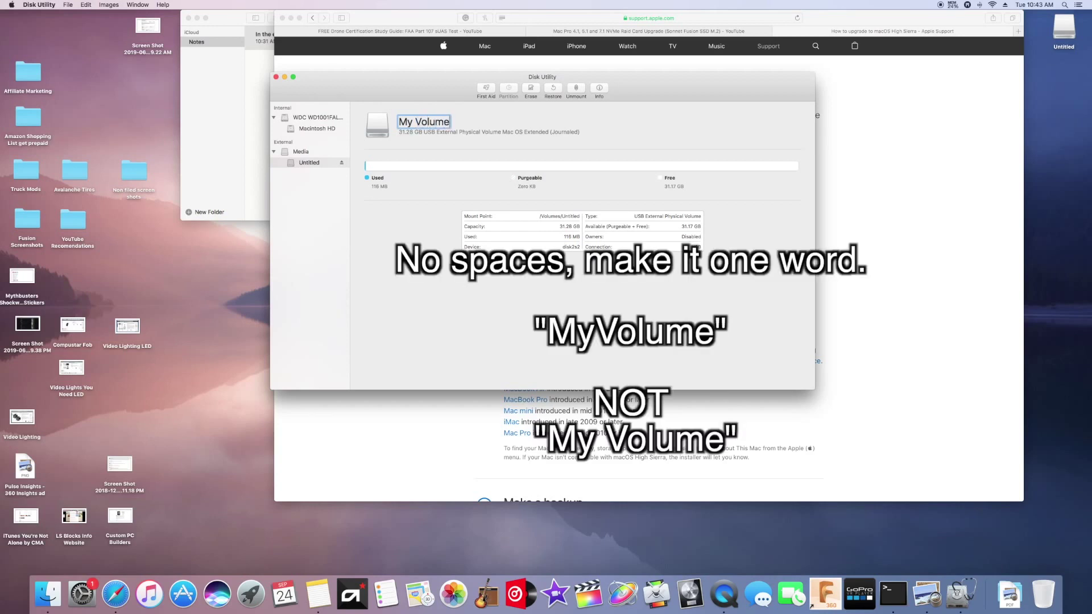
{"action": "key", "text": "Return"}
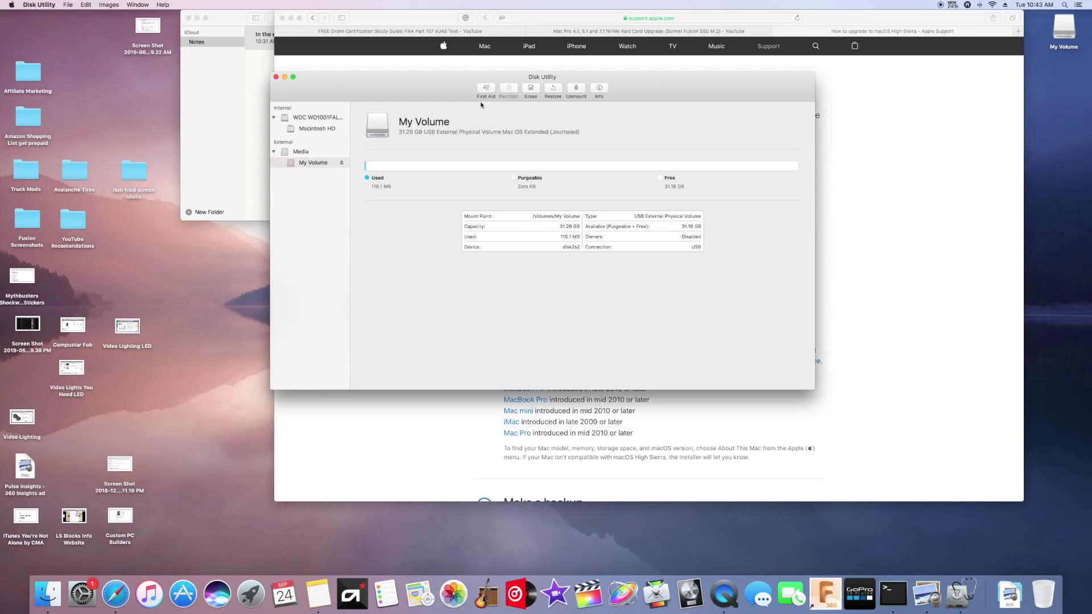
{"action": "left_click", "coordinate": [538, 92]}
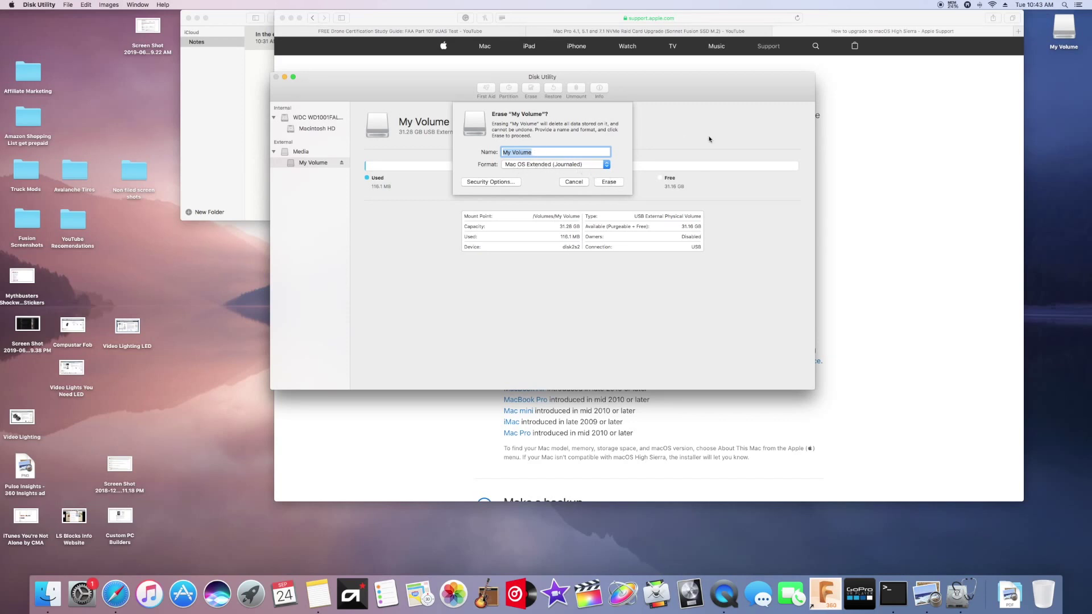
- Erase My Volume as Mac OS Extended (Journaled), check the Media drive, and close Disk Utility
{"action": "left_click", "coordinate": [603, 181]}
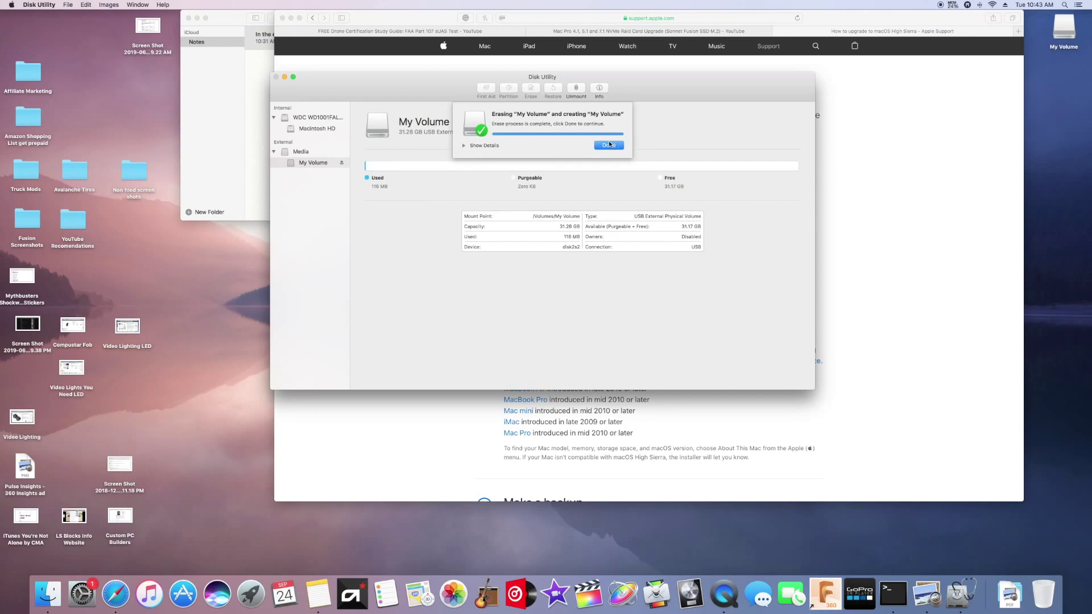
{"action": "left_click", "coordinate": [613, 146]}
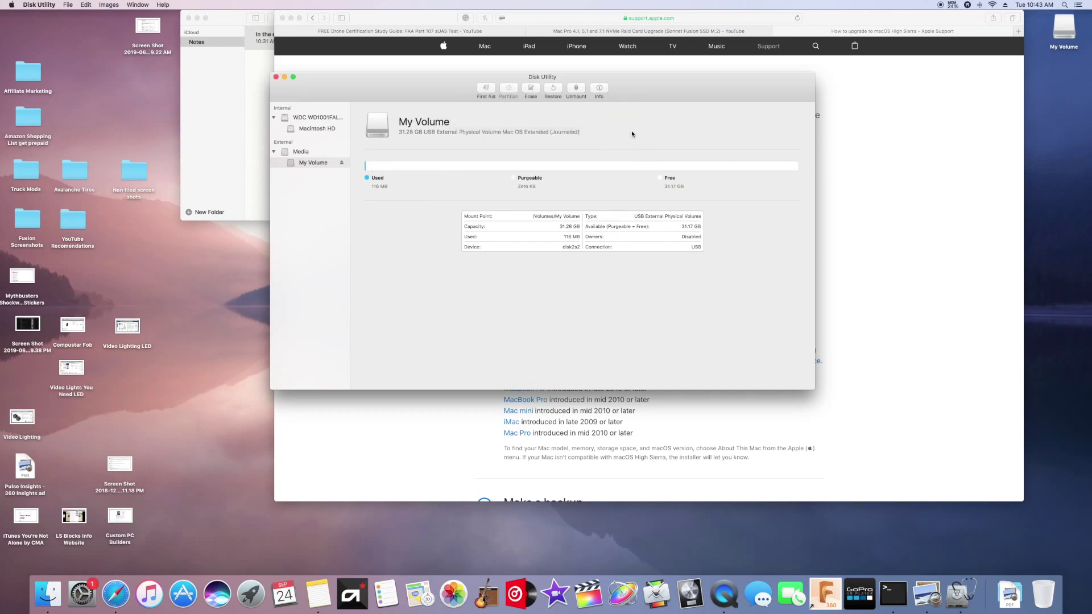
{"action": "left_click", "coordinate": [298, 152]}
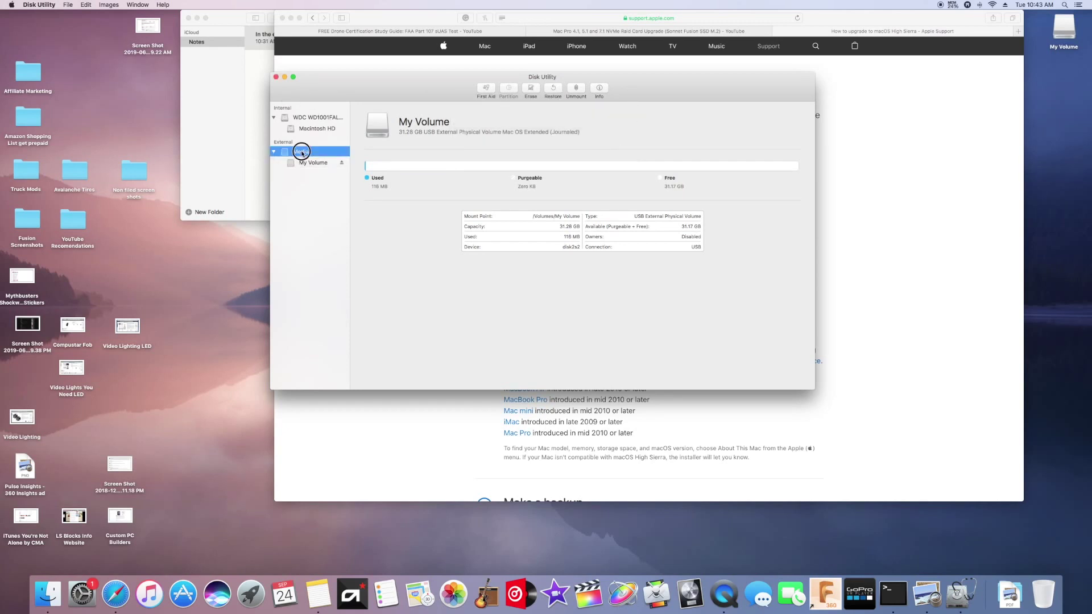
{"action": "left_click", "coordinate": [326, 80]}
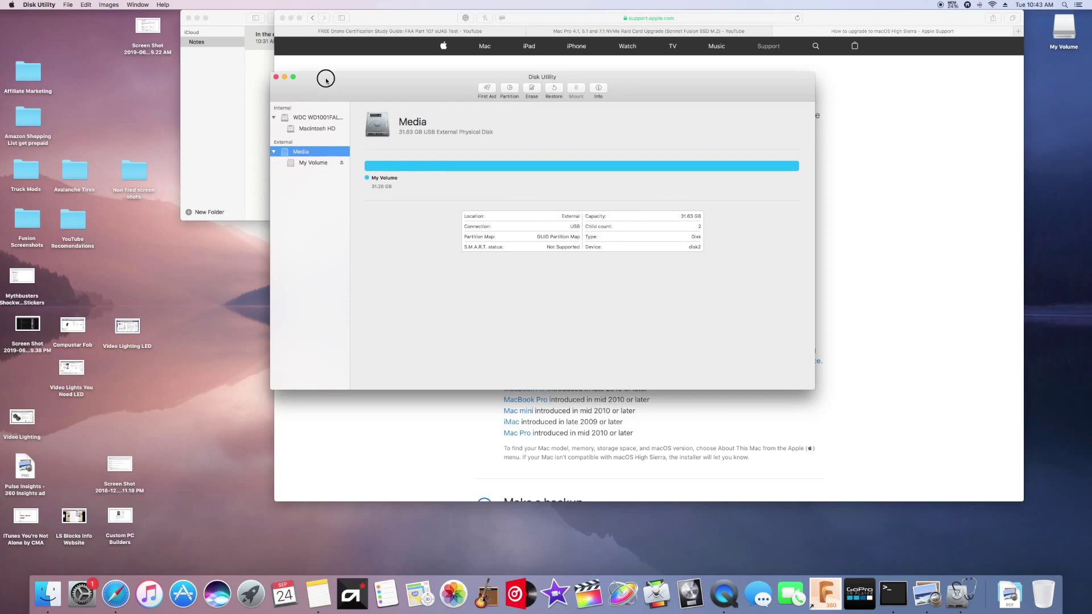
{"action": "left_click", "coordinate": [276, 77]}
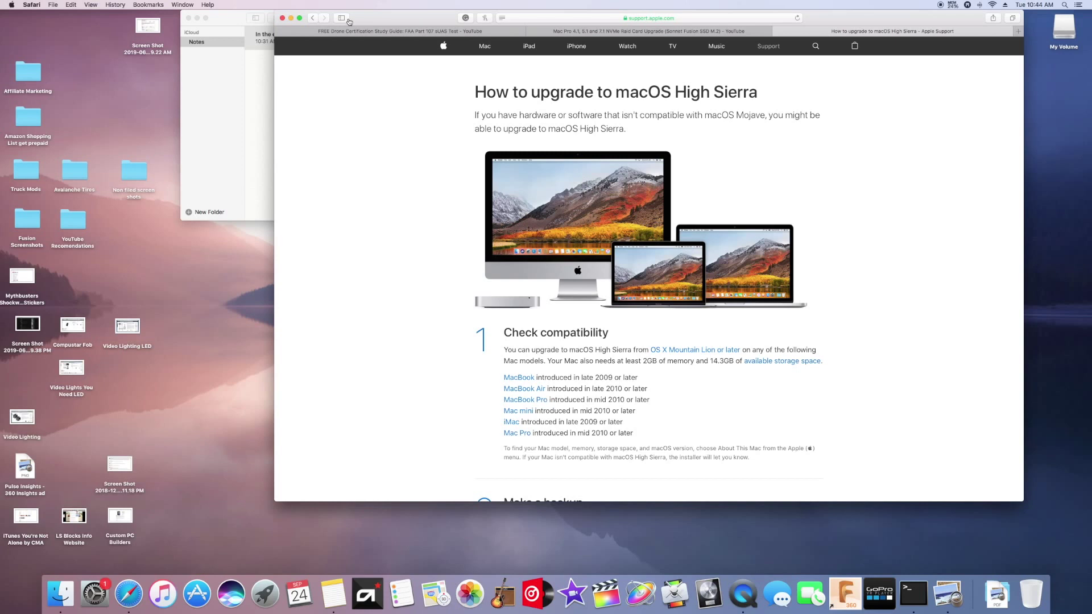
- Take Safari full screen, scroll to step 4, and follow the Get macOS High Sierra link
{"action": "left_click", "coordinate": [300, 19]}
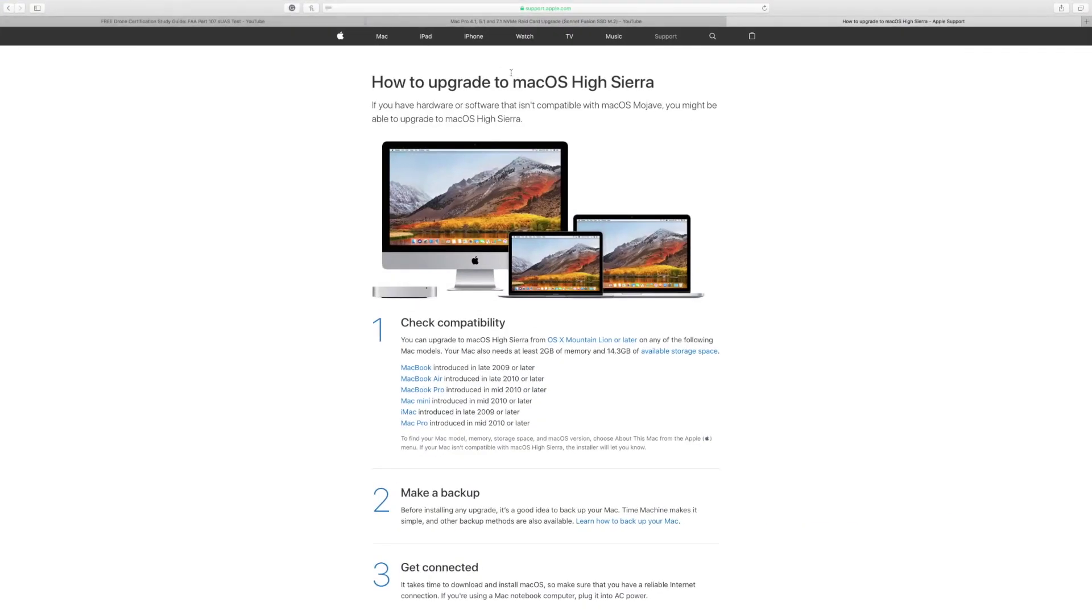
{"action": "left_click_drag", "start_coordinate": [666, 77], "coordinate": [378, 66]}
{"action": "left_click", "coordinate": [753, 180]}
{"action": "scroll", "coordinate": [787, 176], "scroll_direction": "down", "scroll_amount": 1}
{"action": "scroll", "coordinate": [787, 176], "scroll_direction": "down", "scroll_amount": 5}
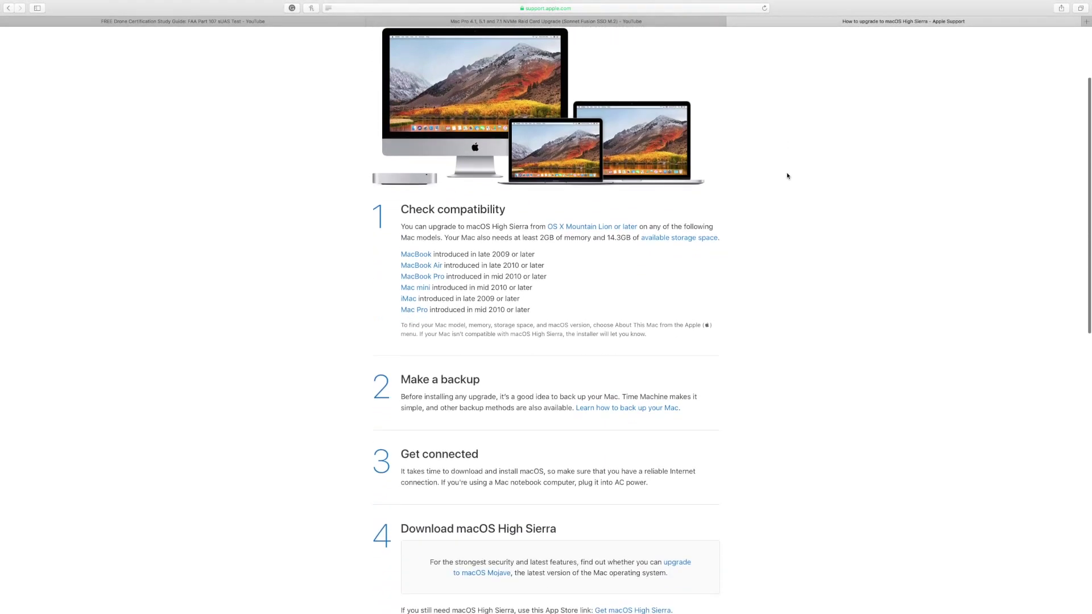
{"action": "scroll", "coordinate": [787, 175], "scroll_direction": "down", "scroll_amount": 2}
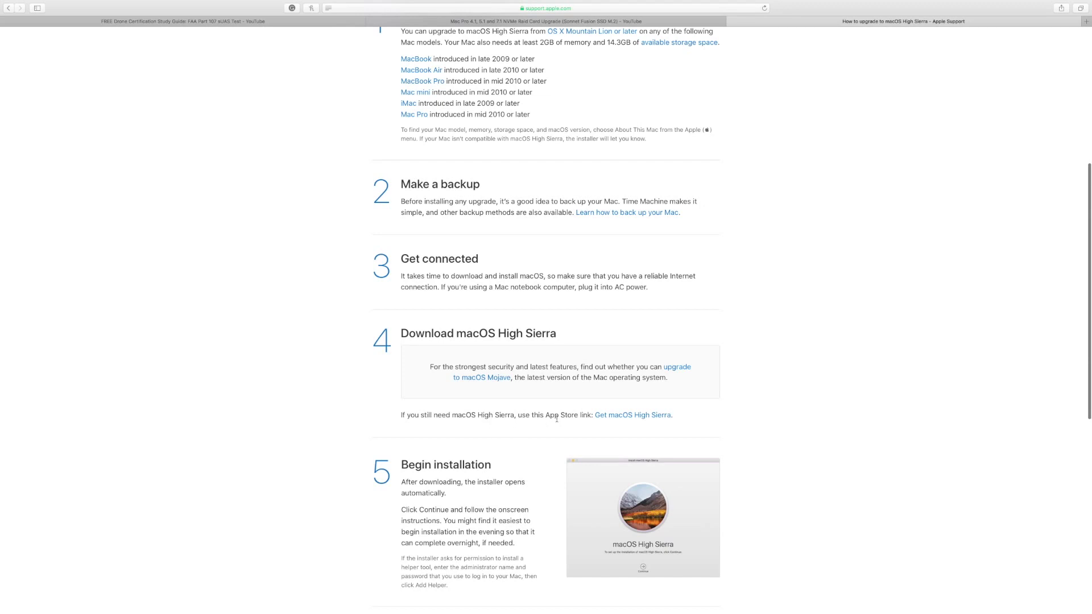
{"action": "left_click", "coordinate": [647, 417]}
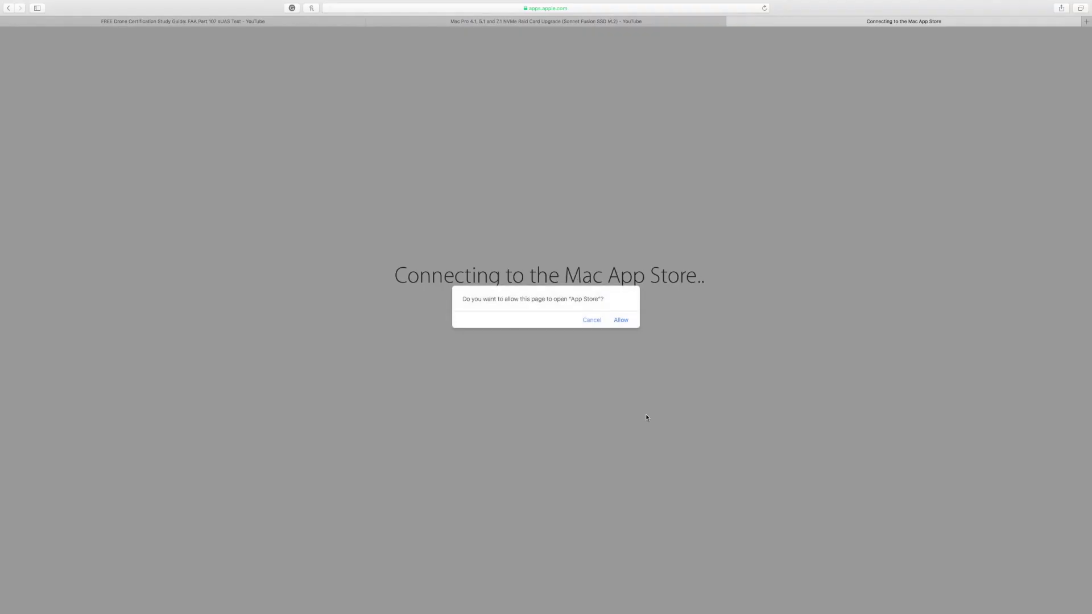
- Allow the page to open the App Store and take Safari out of full screen
{"action": "left_click", "coordinate": [620, 320]}
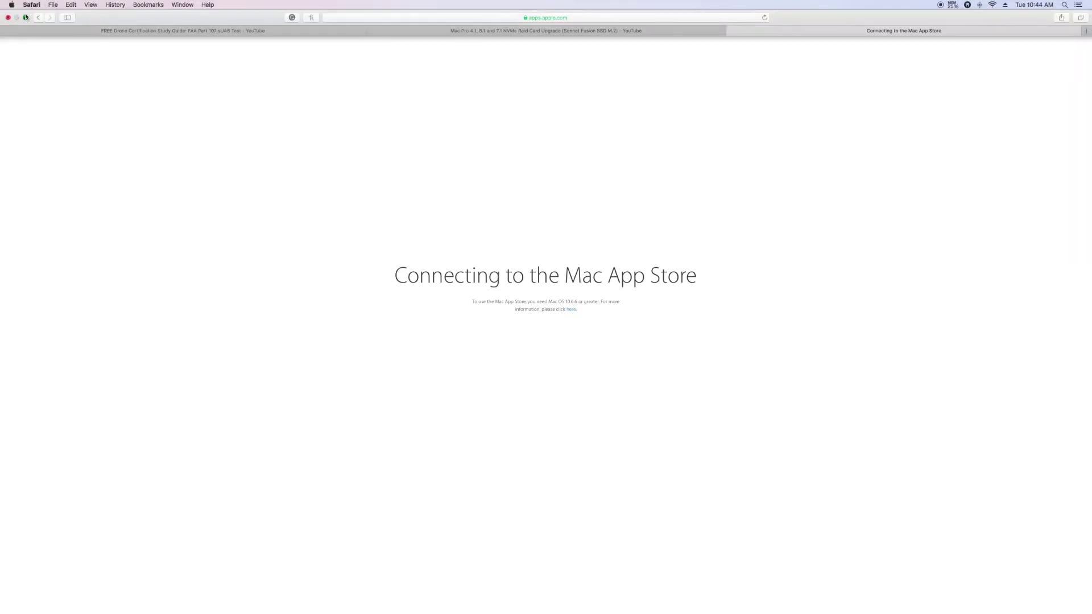
{"action": "left_click", "coordinate": [25, 17]}
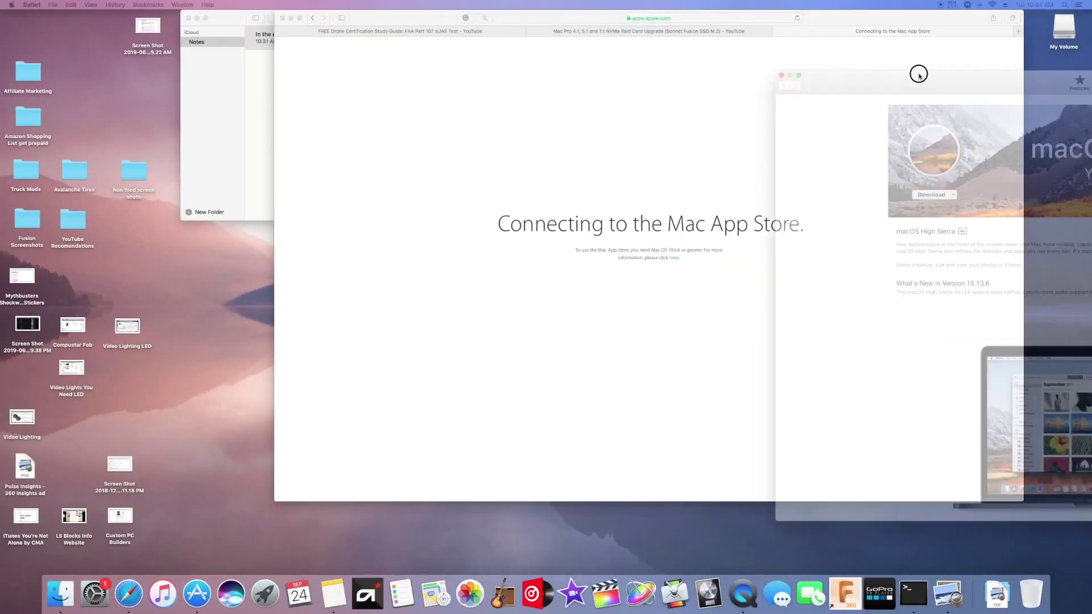